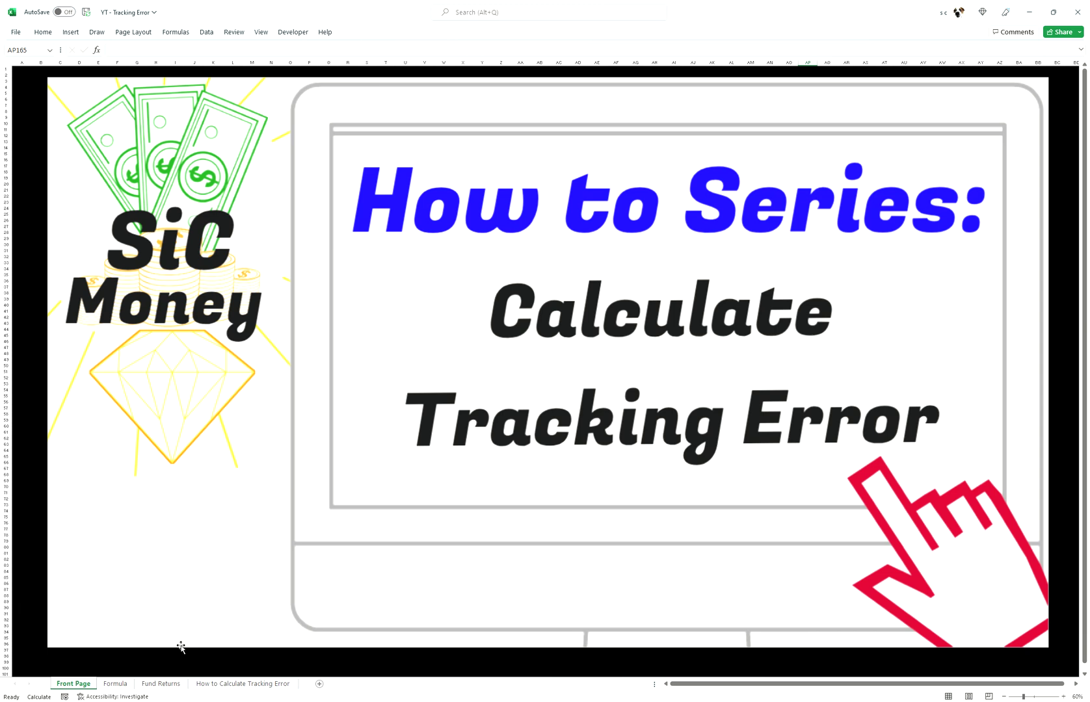
# Show the Formula sheet defining tracking error as the square root of Var(Rp − Rb)
pyautogui.click(115, 683)
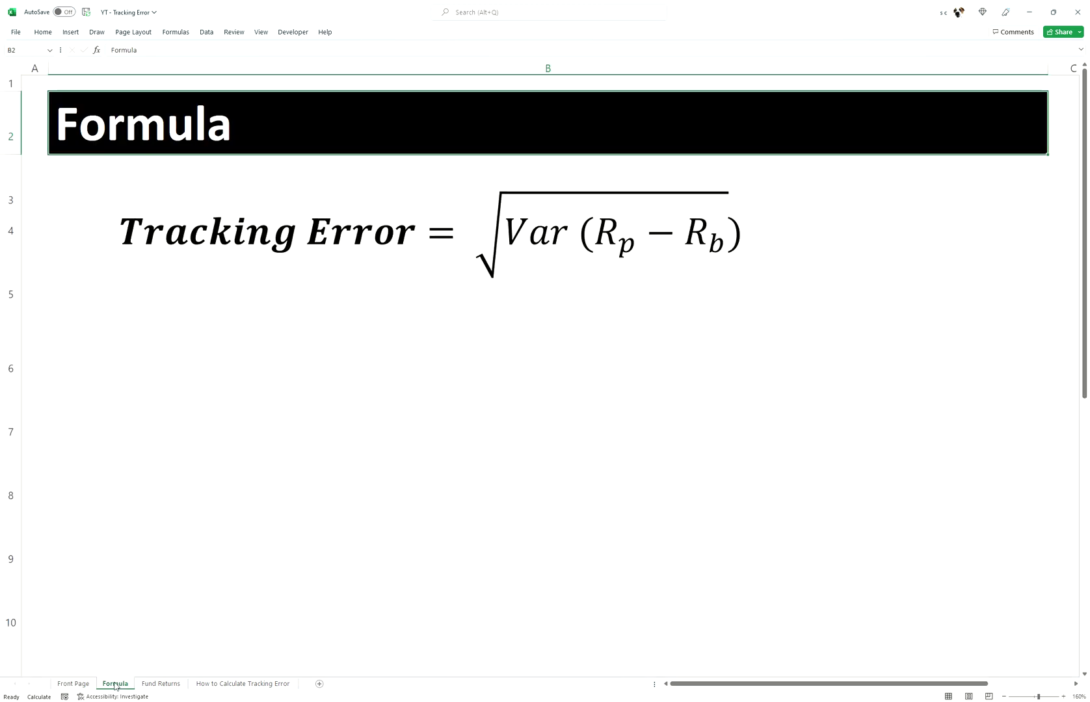
# On the How to Calculate Tracking Error sheet, enter =C7-D7 in cell E7
pyautogui.click(227, 684)
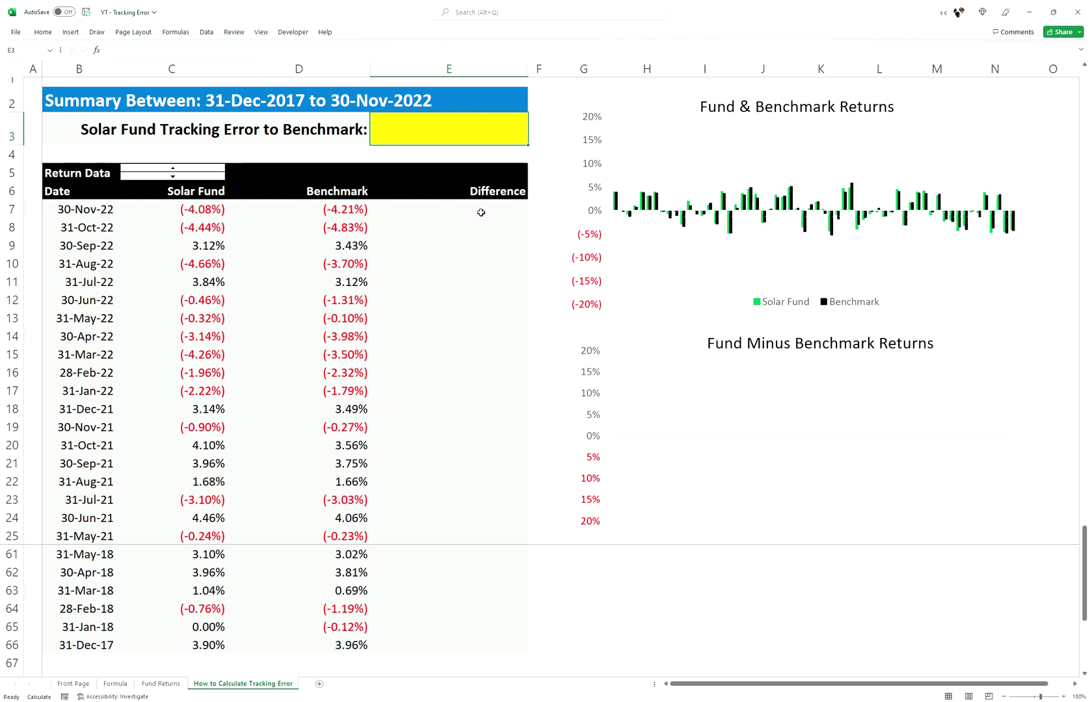
pyautogui.click(480, 213)
pyautogui.write('=')
pyautogui.press('Left')
pyautogui.press('Left')
pyautogui.write('-')
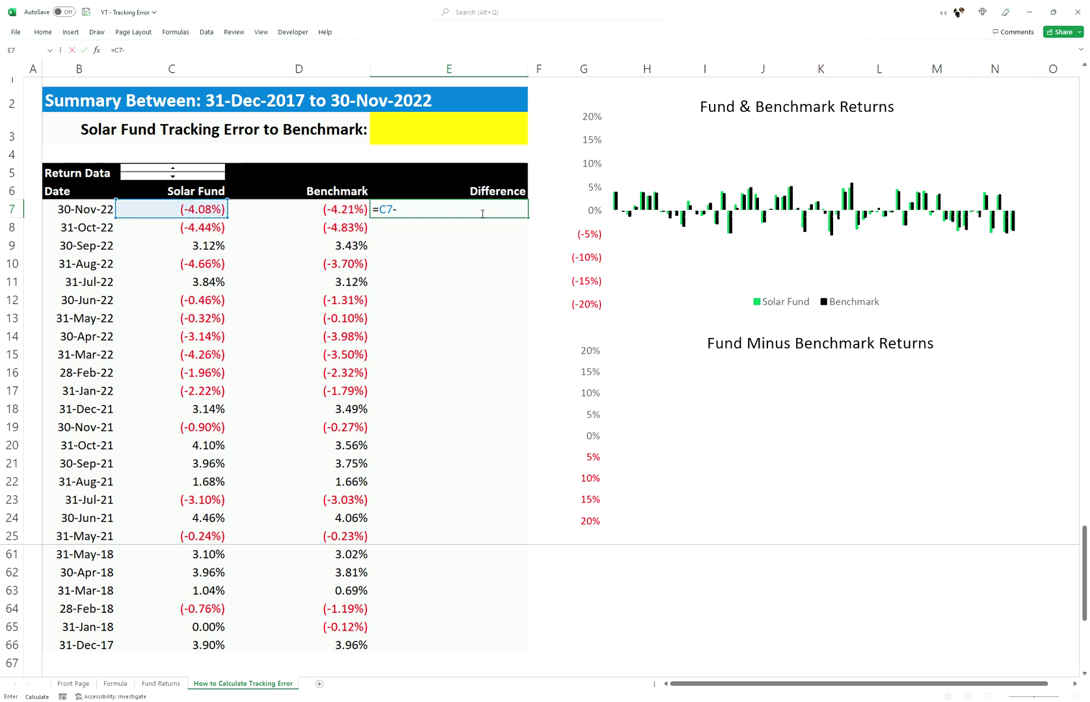
pyautogui.press('Left')
pyautogui.press('Return')
# Fill the E7 difference formula down the Difference column to row 66
pyautogui.click(487, 210)
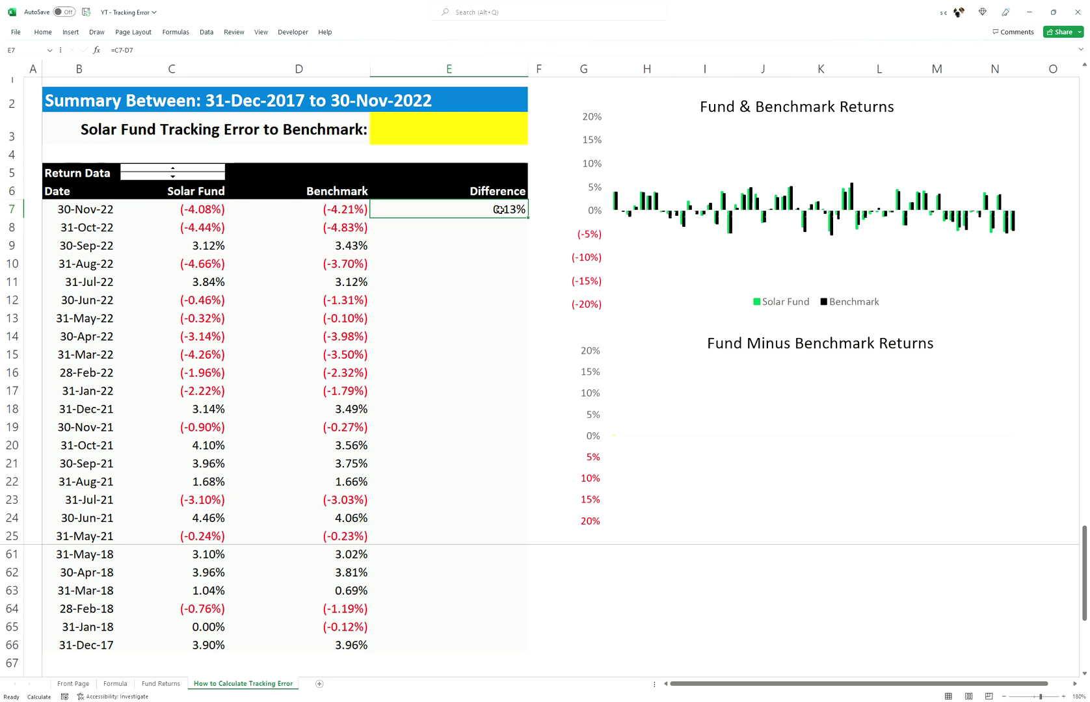
pyautogui.doubleClick(502, 209)
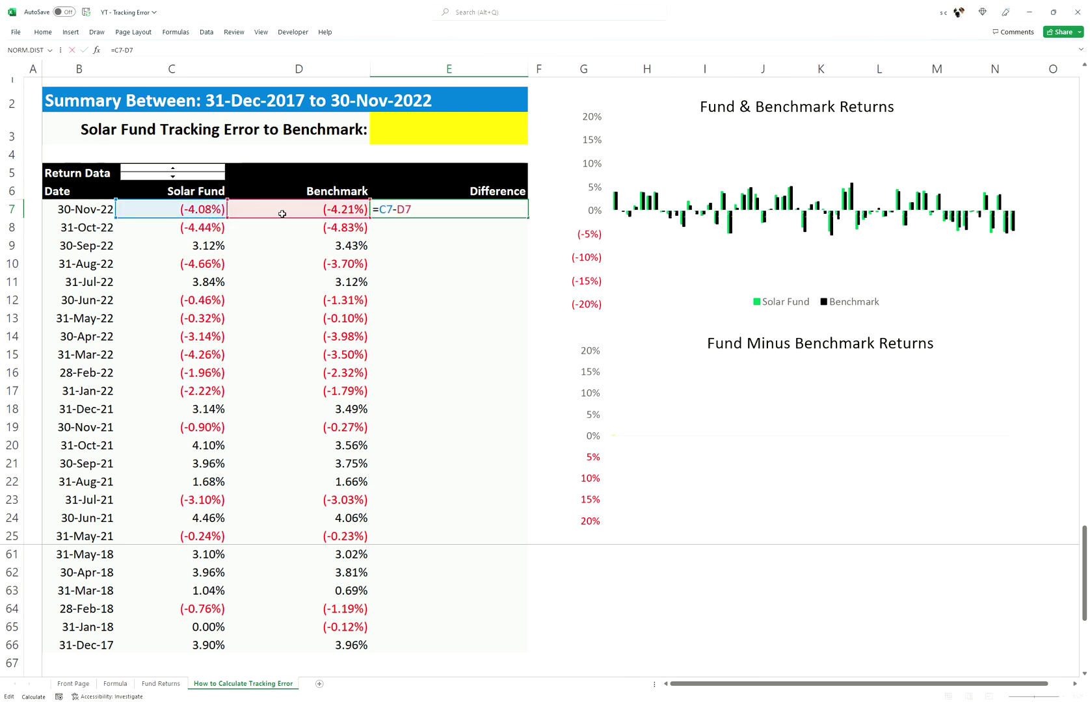
pyautogui.press('Return')
pyautogui.click(517, 215)
pyautogui.doubleClick(531, 221)
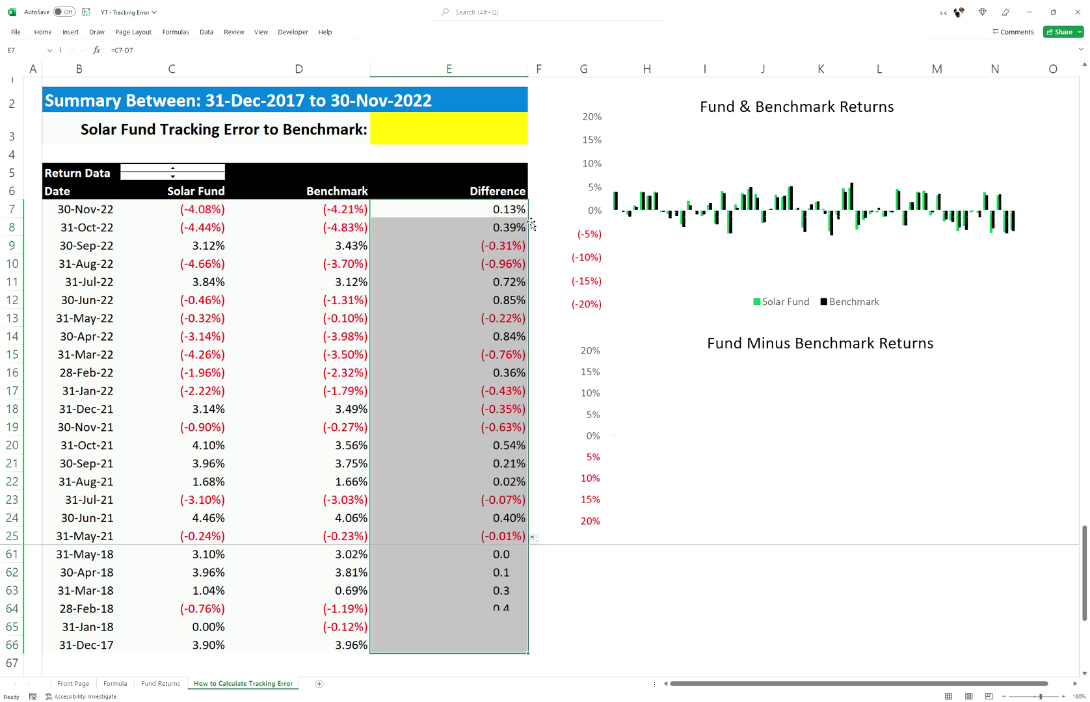
pyautogui.click(487, 137)
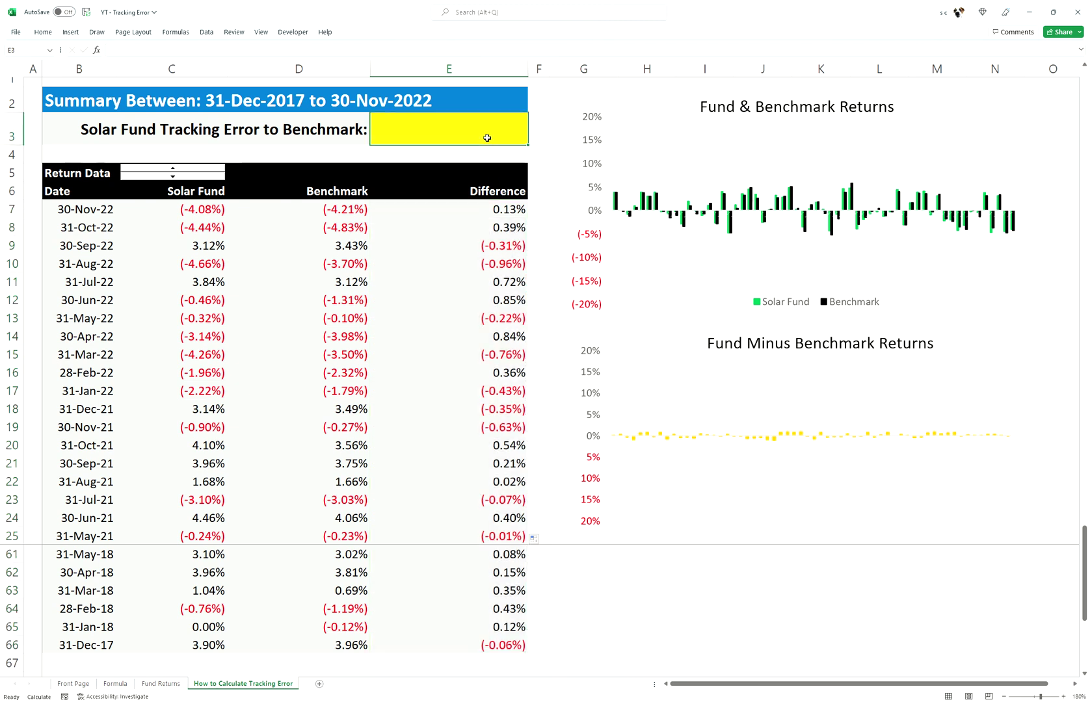
# Enter =STDEV(E7:E66) in E3, giving a 0.55% Solar Fund tracking error
pyautogui.write('=stdev(')
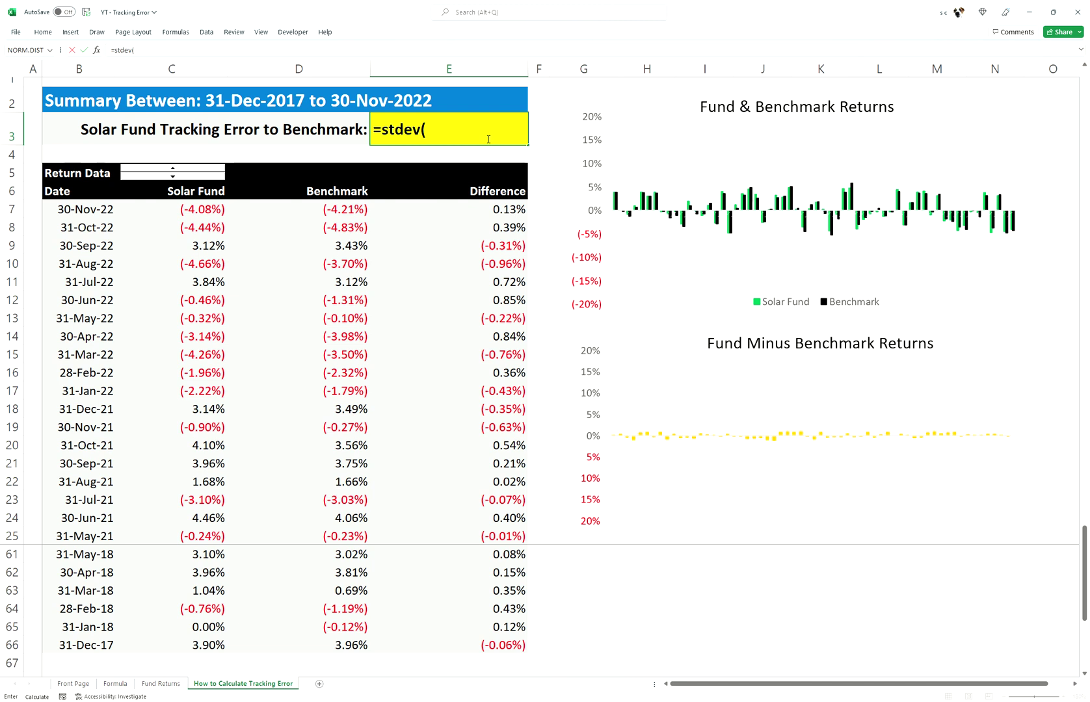
pyautogui.click(474, 218)
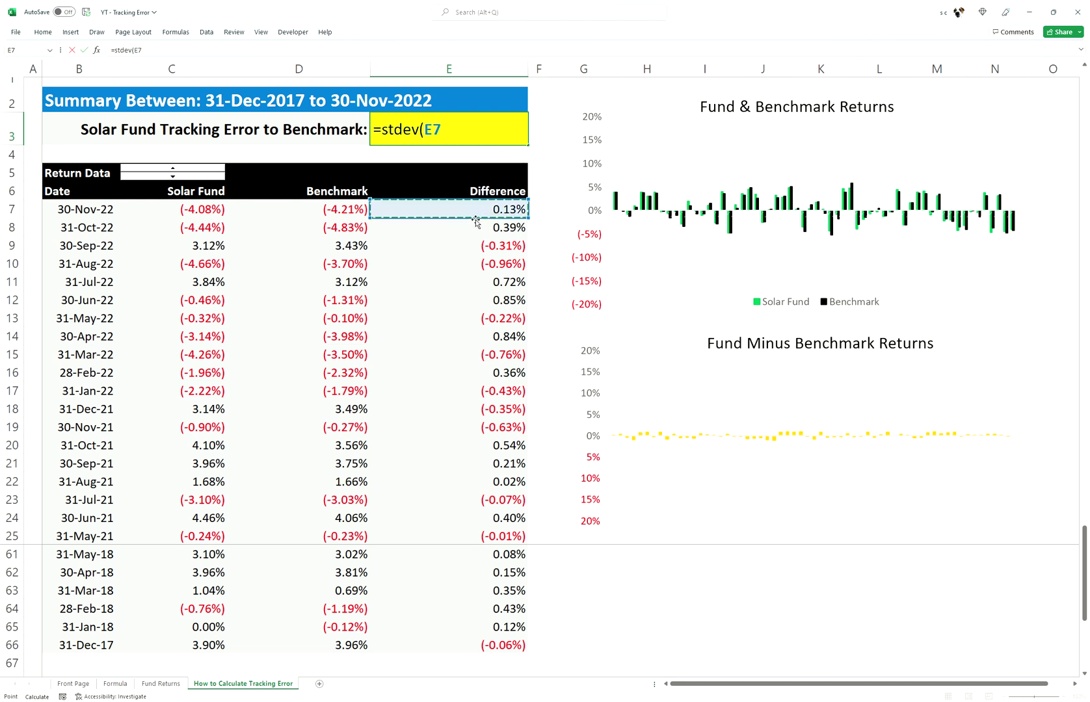
pyautogui.hotkey('ctrl', 'shift', 'Down')
pyautogui.write(')')
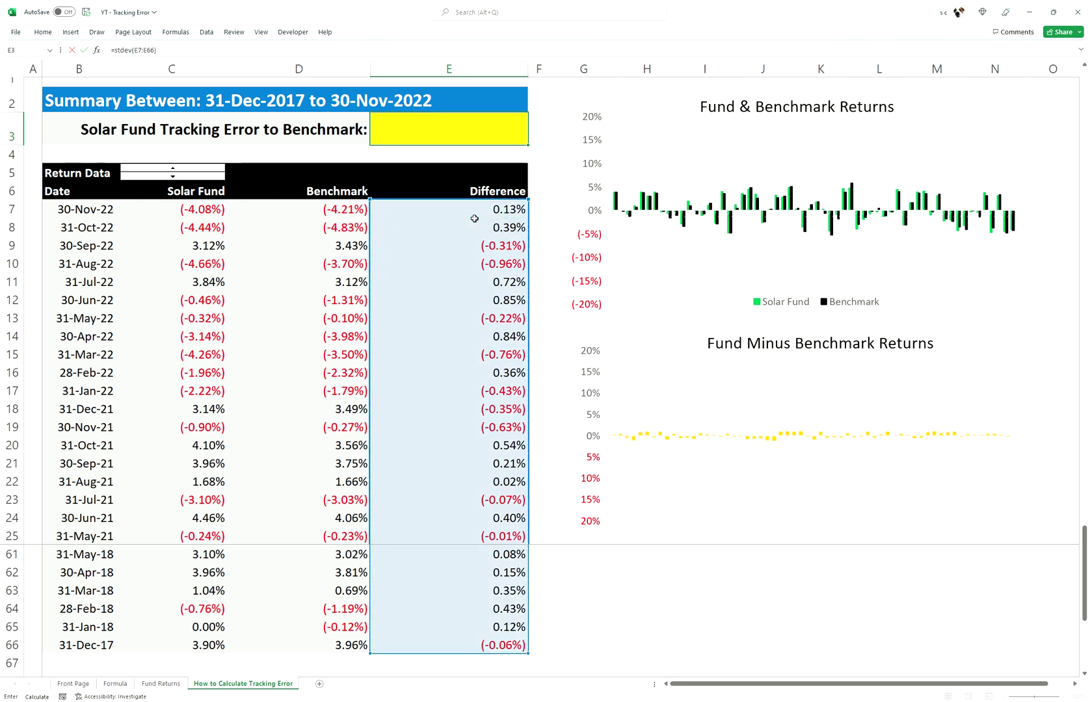
pyautogui.press('Return')
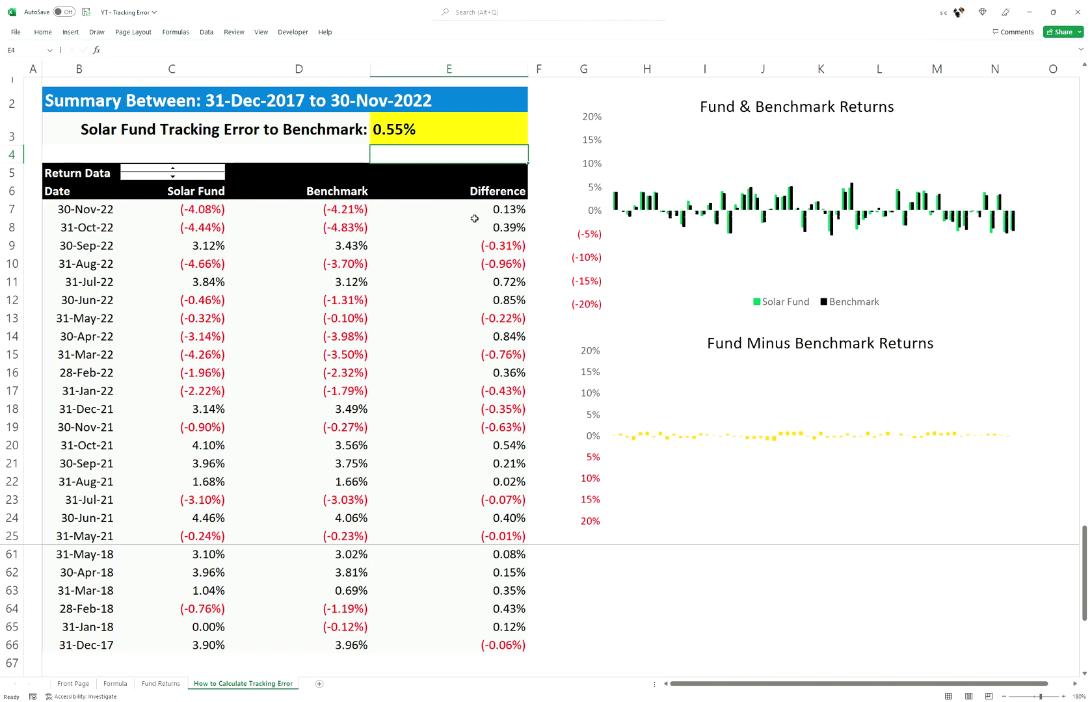
pyautogui.press('Down')
pyautogui.press('Down')
pyautogui.press('Left')
pyautogui.press('Left')
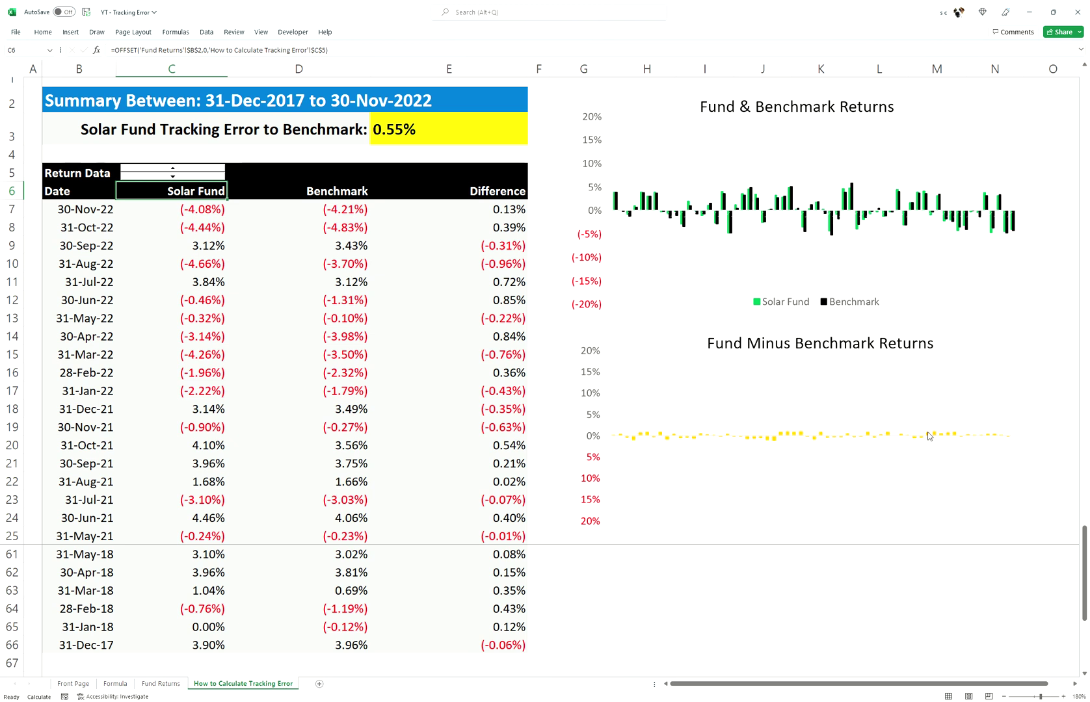
pyautogui.click(406, 142)
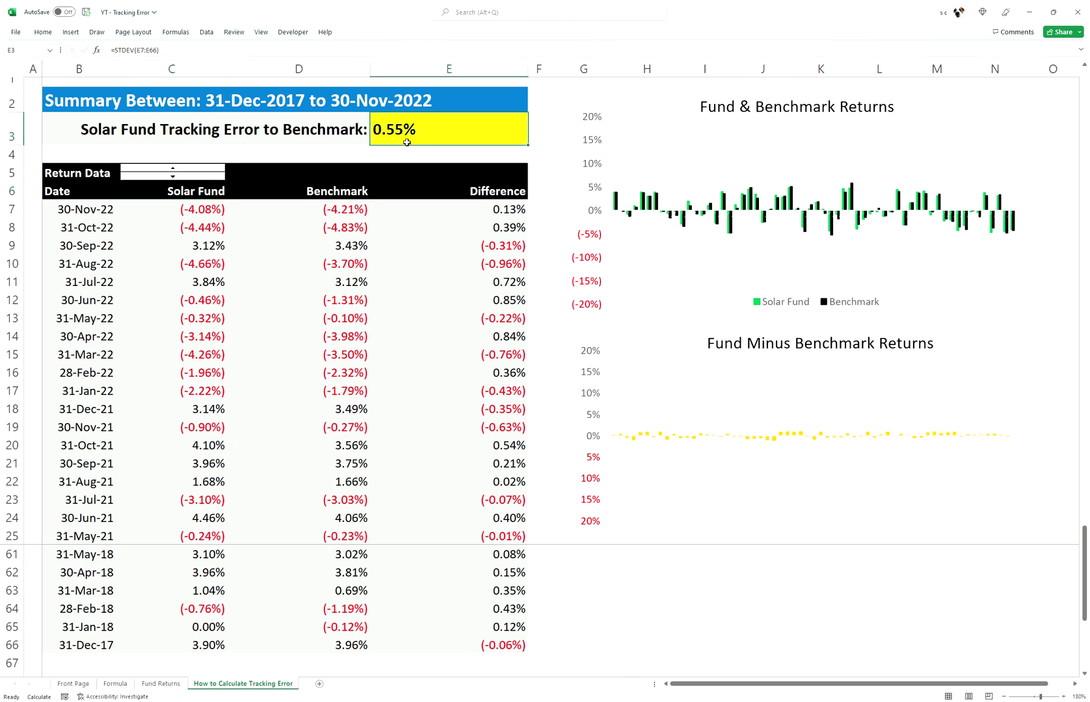
# Switch the spin button to Wind Fund and check E3's tracking error formula, now 3.99%
pyautogui.click(222, 172)
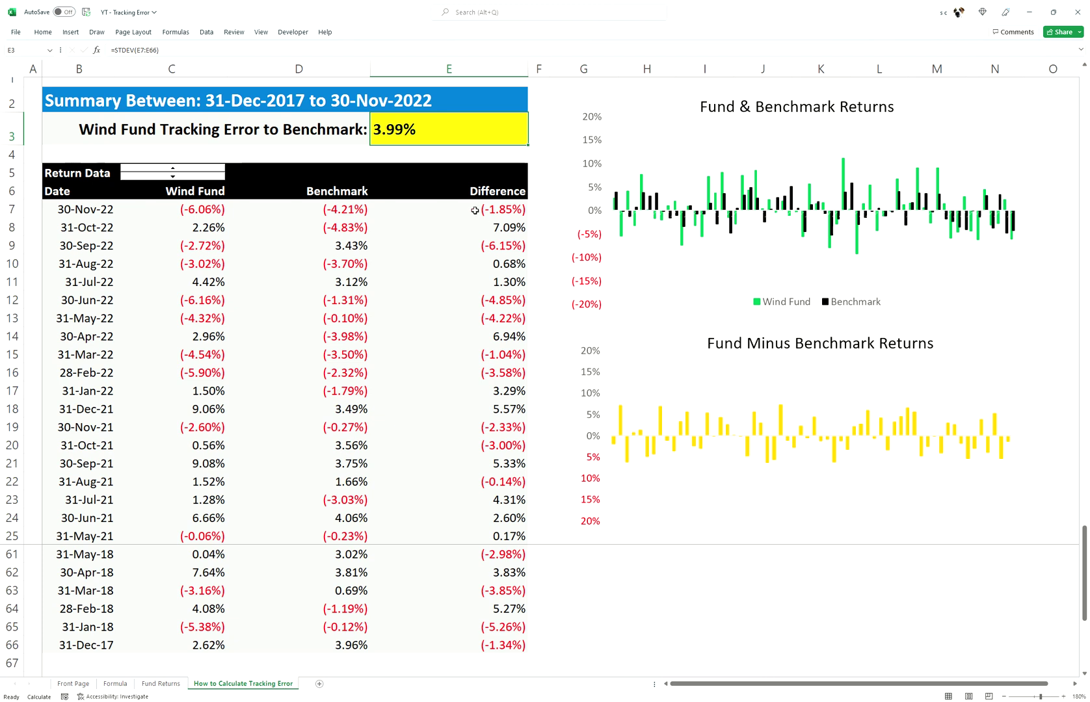
pyautogui.doubleClick(420, 132)
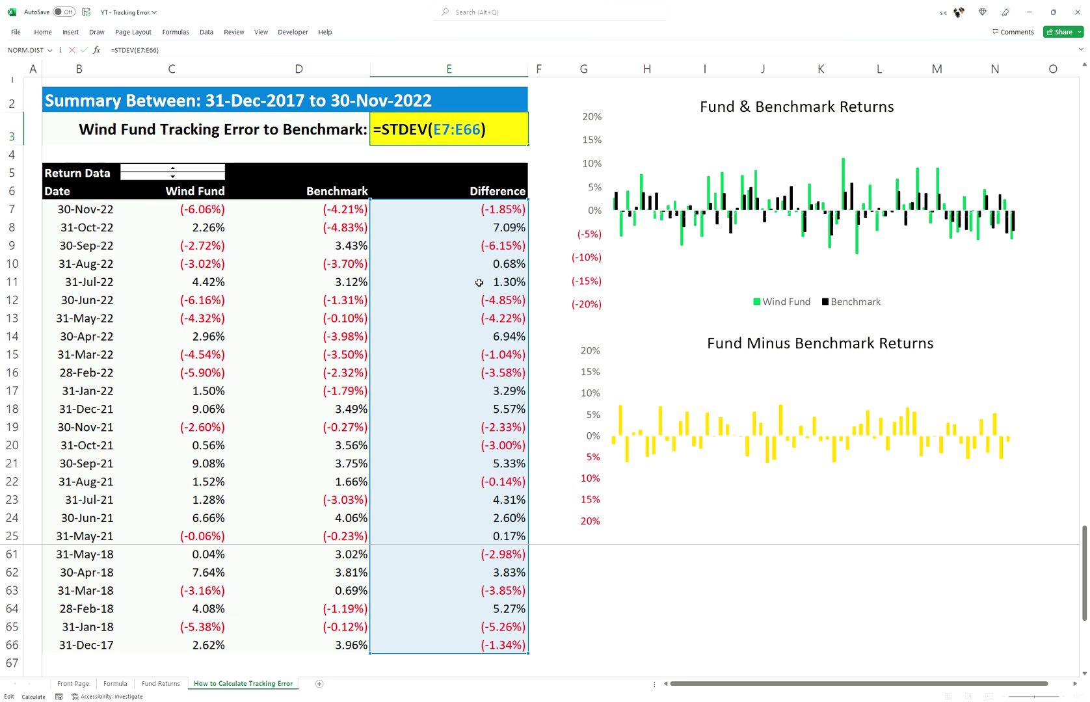
pyautogui.press('Return')
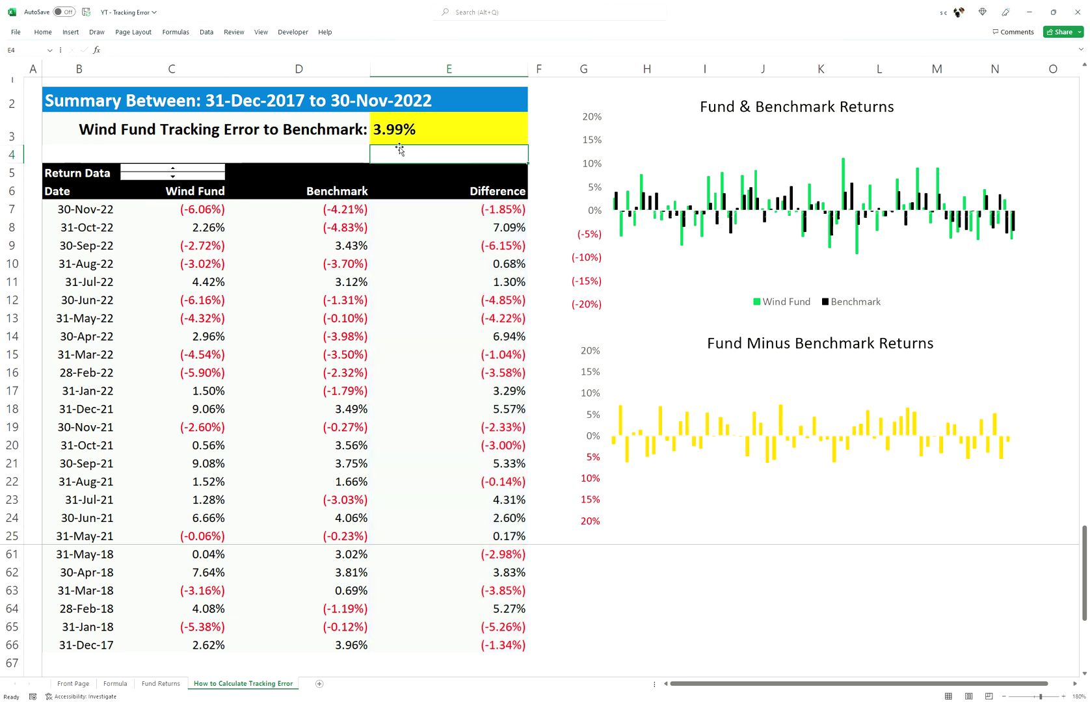
# Step the spin button to Tide Fund (7.98%), then to Benchmark, giving 0.00%
pyautogui.click(220, 172)
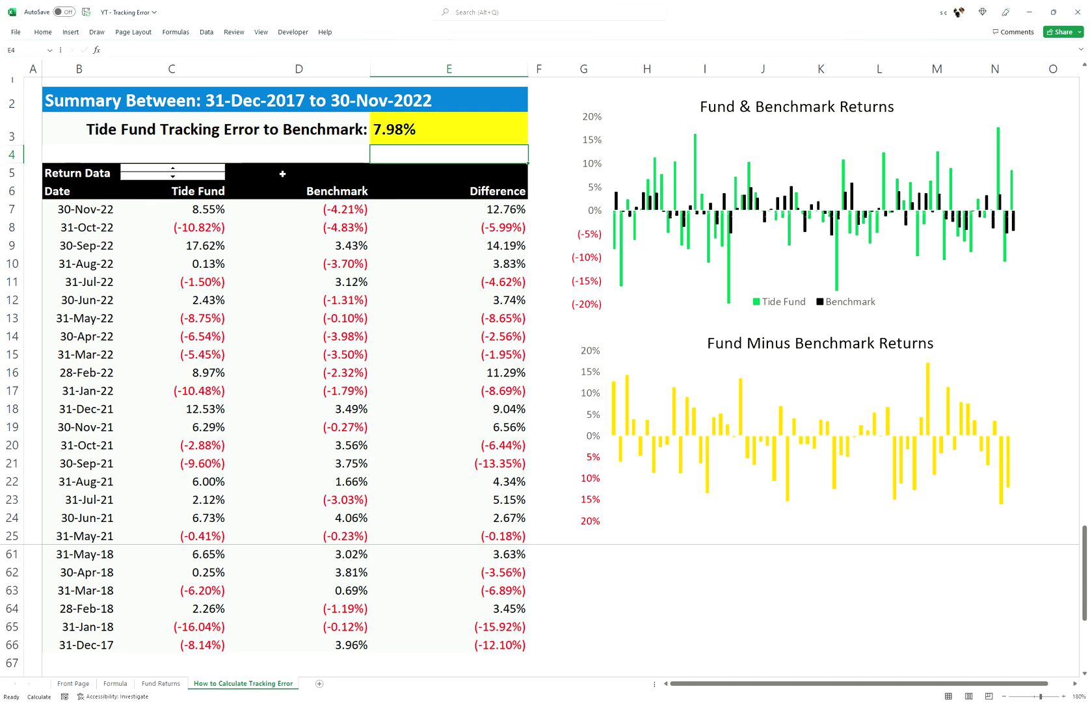
pyautogui.click(172, 176)
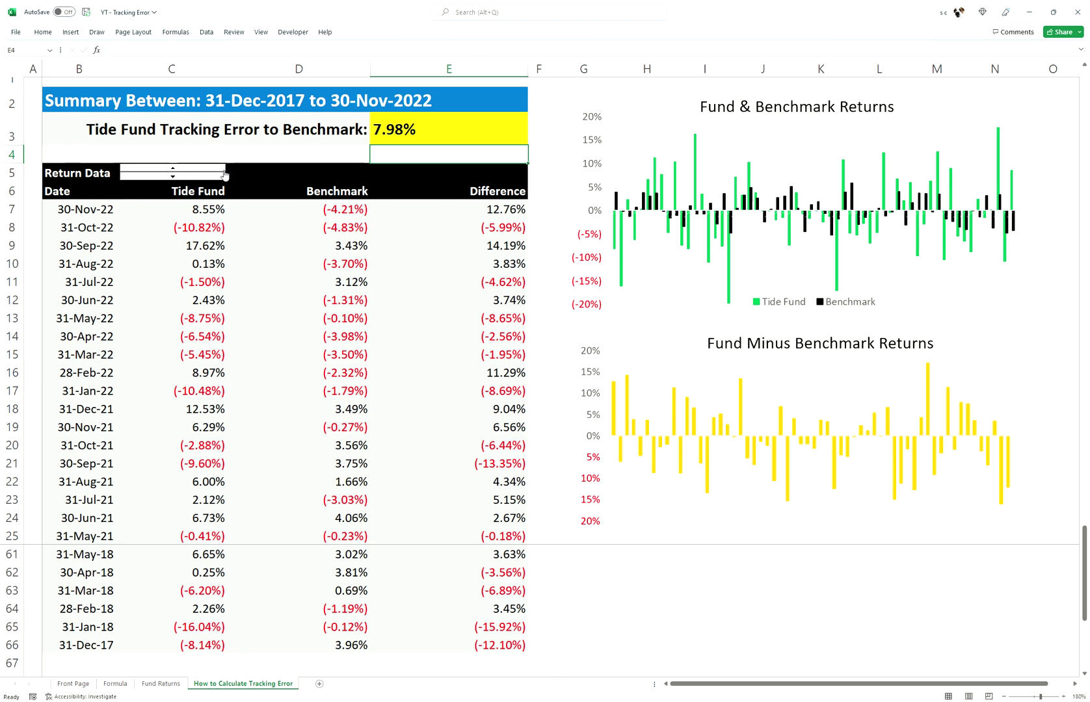